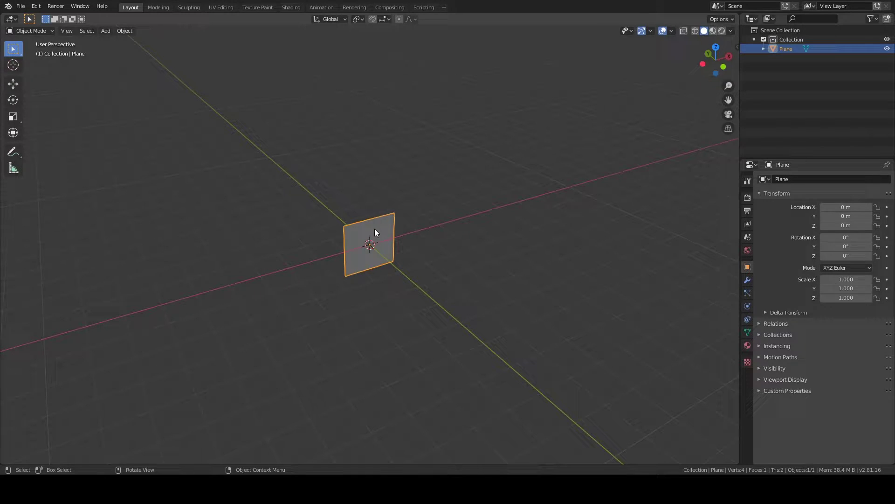
Raise the plane straight up along Z to 4.3148 m.
{"action": "key", "text": "g"}
{"action": "key", "text": "z"}
{"action": "left_click", "coordinate": [351, 60]}
{"action": "middle_click_drag", "start_coordinate": [349, 55], "coordinate": [436, 175]}
Stretch the plane along Z, then apply its rotation and scale.
{"action": "key", "text": "s"}
{"action": "key", "text": "z"}
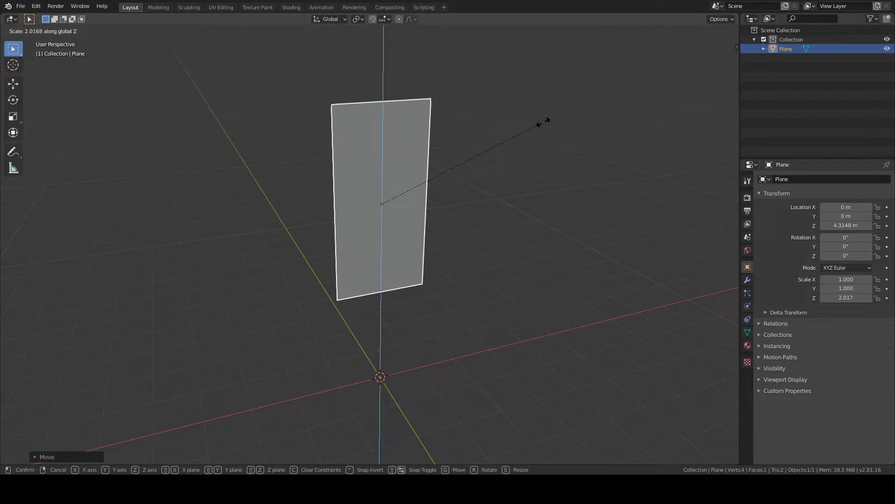
{"action": "left_click", "coordinate": [572, 99]}
{"action": "key", "text": "ctrl+a"}
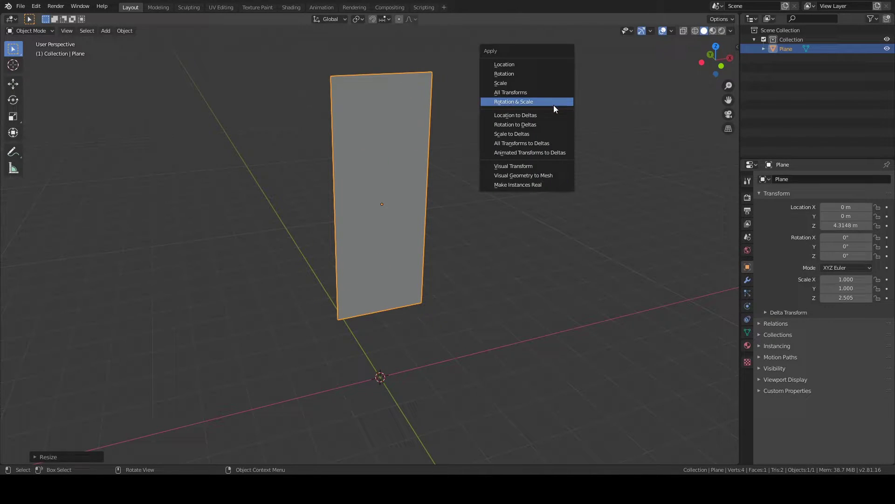
{"action": "left_click", "coordinate": [554, 105]}
Tilt the plane freely and apply rotation and scale so it reads 0° and 1.000.
{"action": "key", "text": "r"}
{"action": "key", "text": "r"}
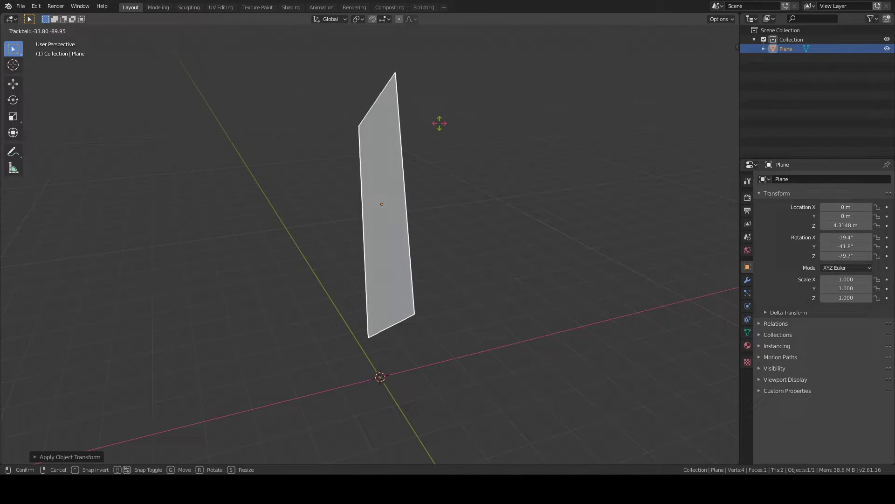
{"action": "left_click", "coordinate": [497, 85]}
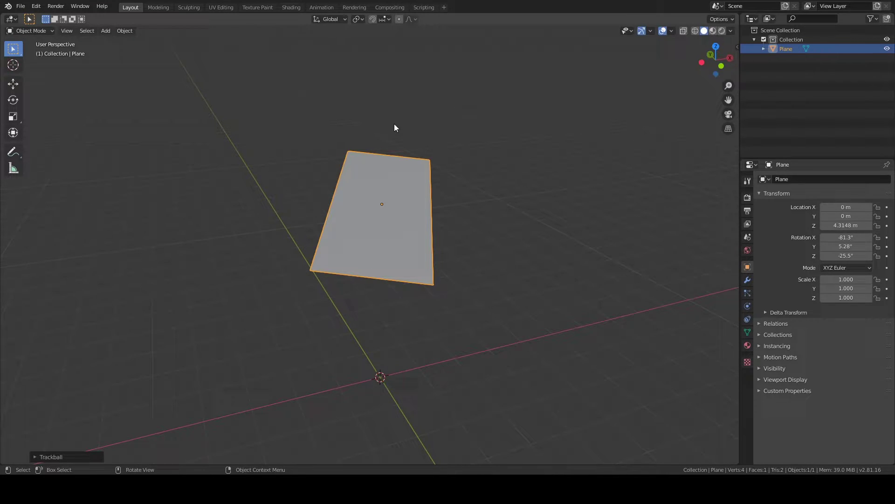
{"action": "middle_click_drag", "start_coordinate": [395, 125], "coordinate": [448, 151]}
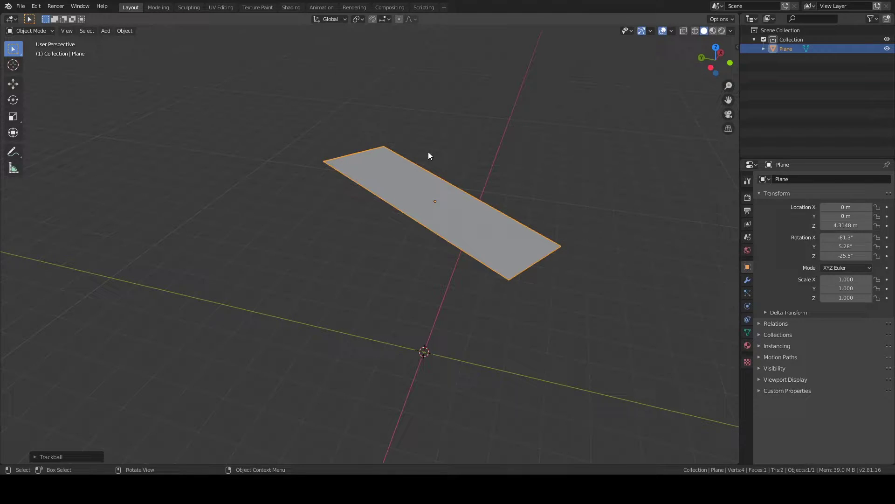
{"action": "key", "text": "ctrl+a"}
{"action": "left_click", "coordinate": [428, 152]}
{"action": "middle_click_drag", "start_coordinate": [502, 177], "coordinate": [464, 190]}
{"action": "key", "text": "n"}
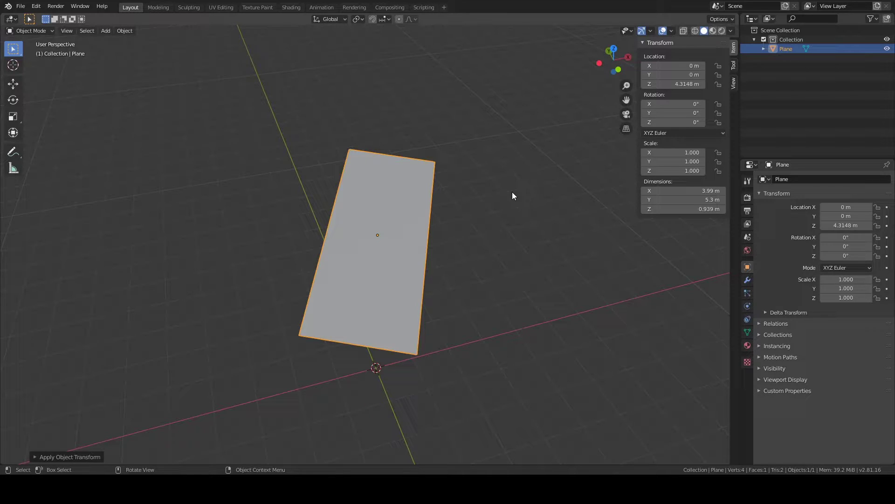
{"action": "key", "text": "n"}
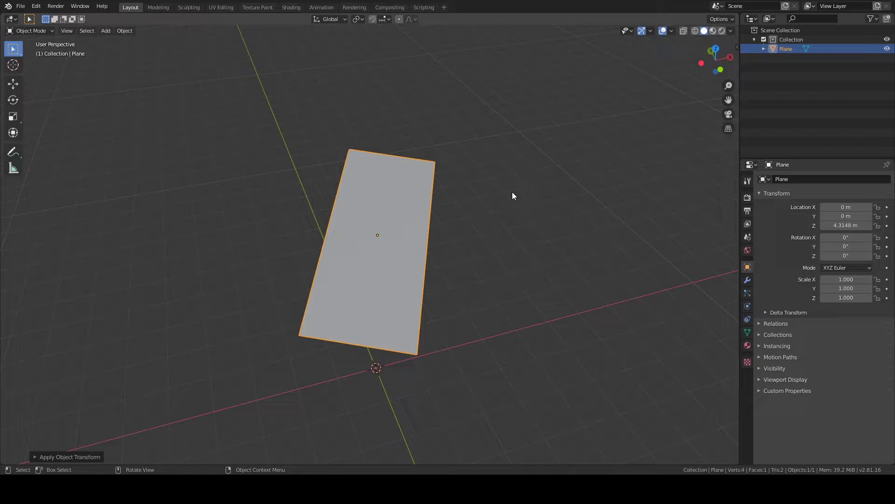
In Edit Mode, add a centred loop cut and slide its ends into a diagonal edge.
{"action": "key", "text": "Tab"}
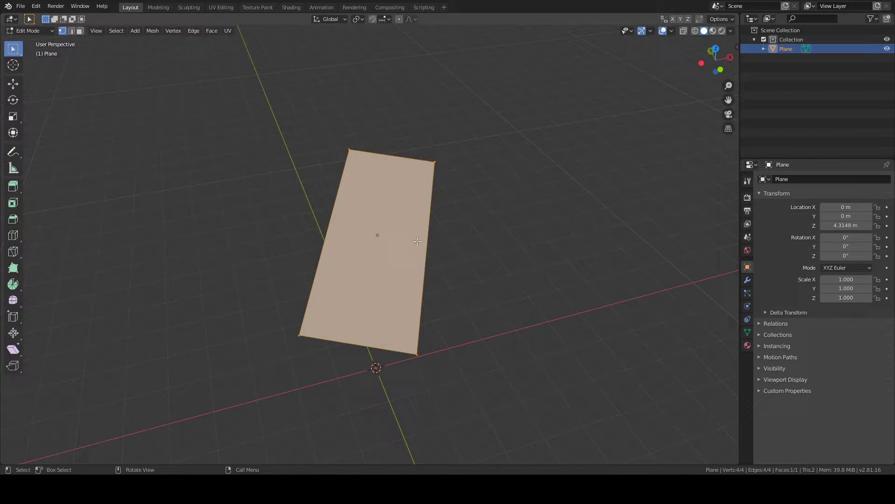
{"action": "key", "text": "ctrl+e"}
{"action": "key", "text": "ctrl+r"}
{"action": "left_click", "coordinate": [410, 238]}
{"action": "right_click", "coordinate": [344, 149]}
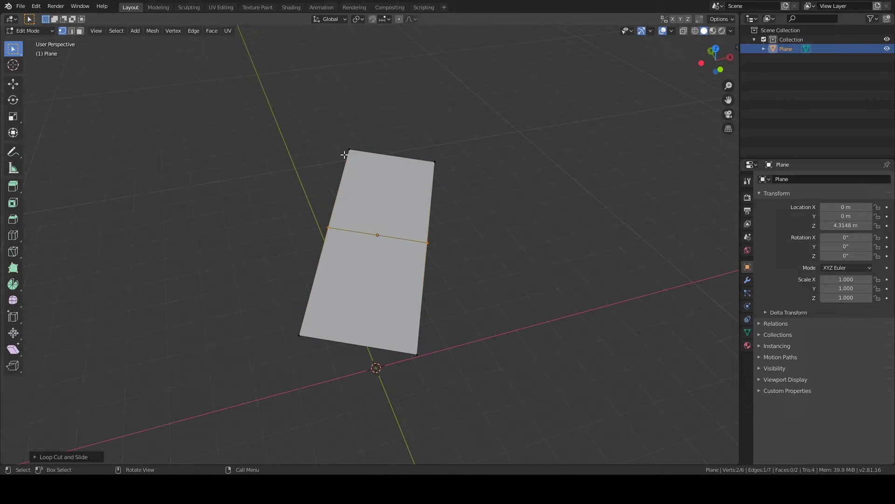
{"action": "key", "text": "g"}
{"action": "key", "text": "g"}
{"action": "left_click", "coordinate": [440, 226]}
{"action": "left_click", "coordinate": [328, 228]}
{"action": "key", "text": "g"}
{"action": "key", "text": "g"}
{"action": "left_click", "coordinate": [318, 268]}
{"action": "middle_click_drag", "start_coordinate": [318, 267], "coordinate": [367, 177]}
Tilt the whole plane to 17.7°, −13.9°, −1.04° and return to Edit Mode.
{"action": "key", "text": "Tab"}
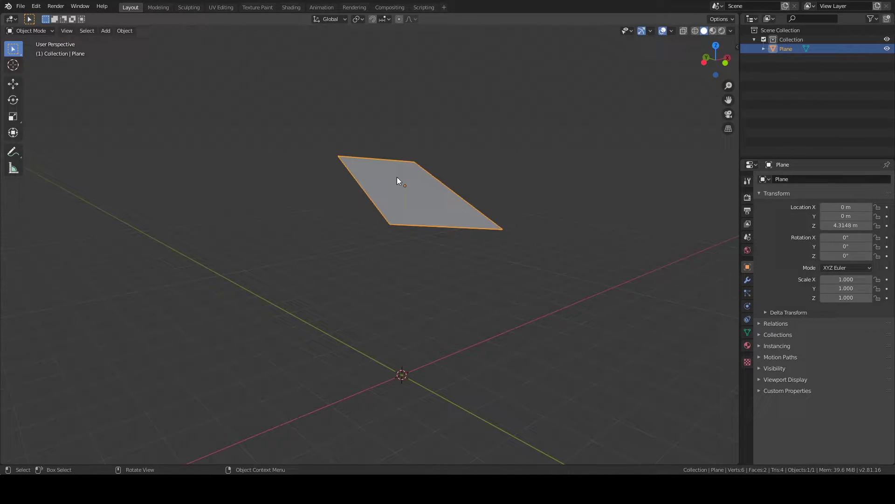
{"action": "key", "text": "r"}
{"action": "key", "text": "r"}
{"action": "left_click", "coordinate": [485, 156]}
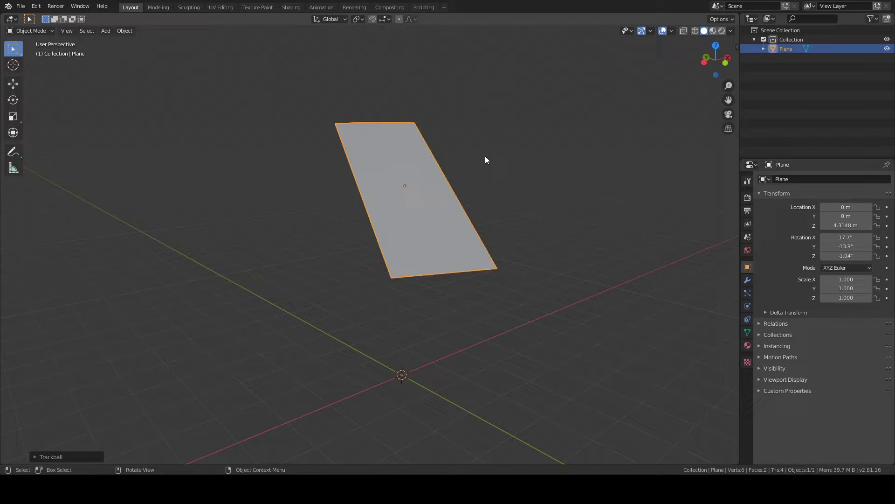
{"action": "key", "text": "Tab"}
Check the plane from top, front and right views, then begin a two-cut lengthwise loop cut.
{"action": "middle_click_drag", "start_coordinate": [457, 192], "coordinate": [443, 274]}
{"action": "key", "text": "KP_7"}
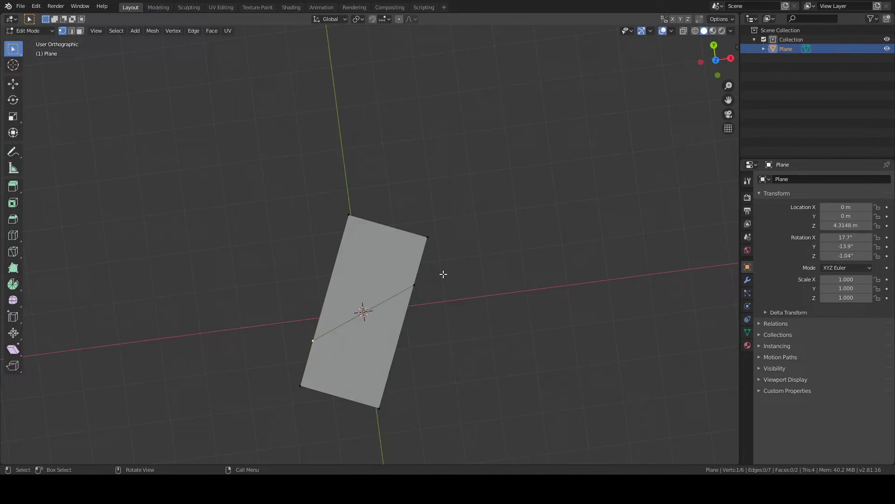
{"action": "key", "text": "KP_8"}
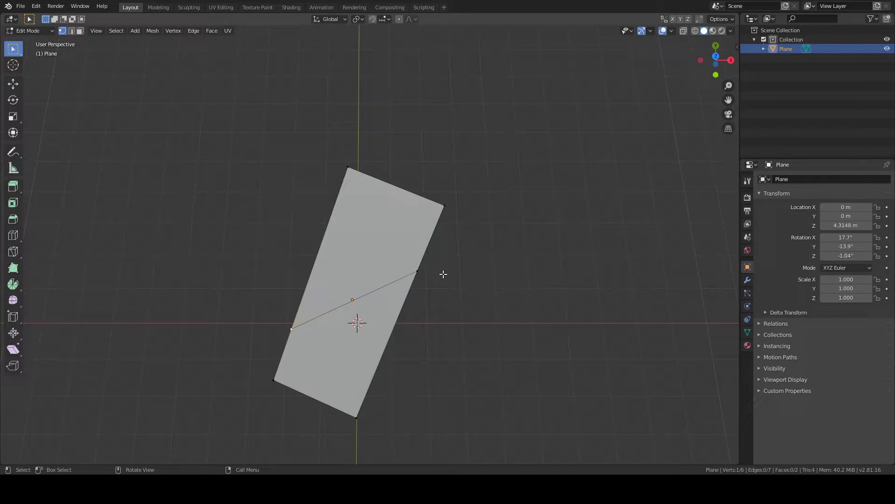
{"action": "key", "text": "KP_1"}
{"action": "key", "text": "KP_8"}
{"action": "key", "text": "KP_6"}
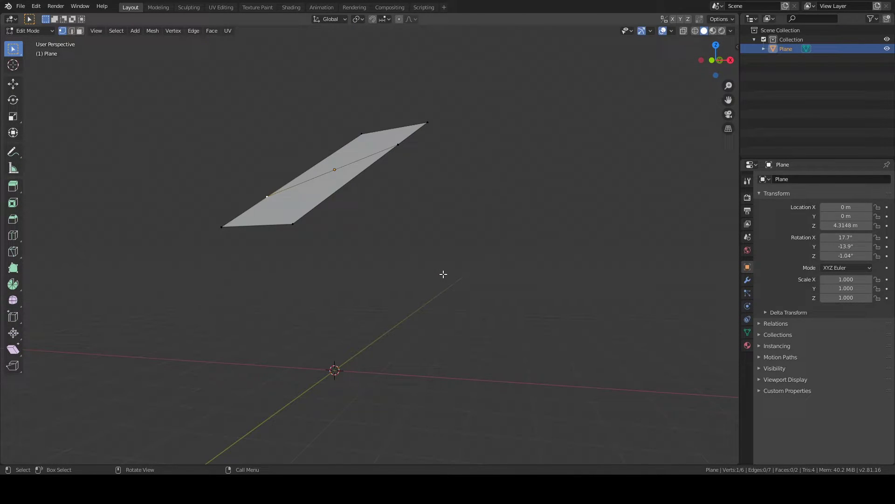
{"action": "key", "text": "KP_3"}
{"action": "key", "text": "KP_1"}
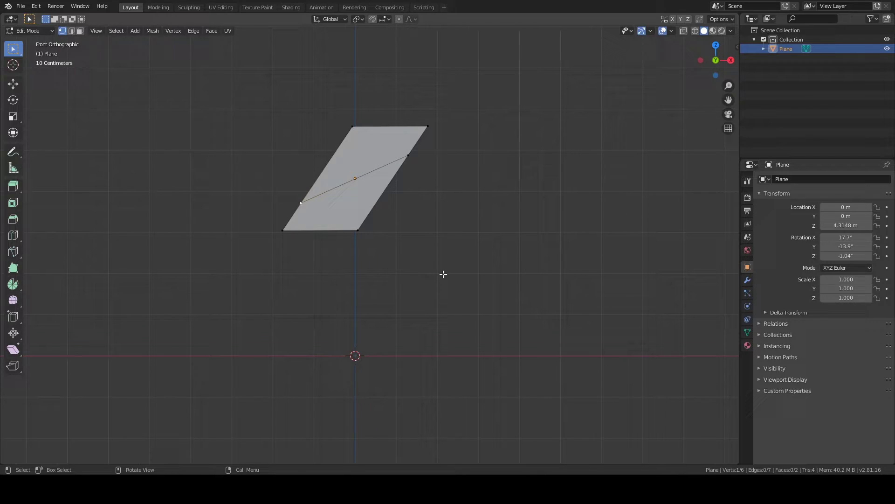
{"action": "middle_click_drag", "start_coordinate": [443, 274], "coordinate": [460, 187]}
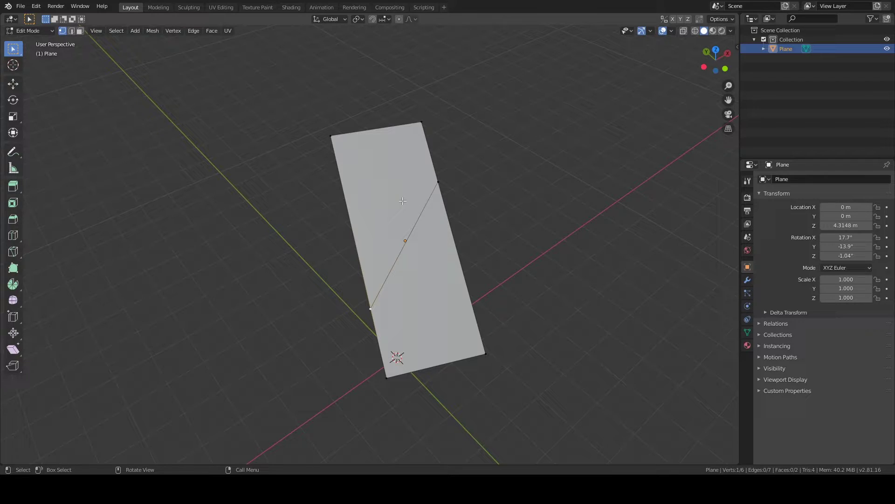
{"action": "key", "text": "ctrl+r"}
{"action": "scroll", "coordinate": [379, 139], "scroll_direction": "up", "scroll_amount": 1}
Add the two evenly spaced lengthwise loops and select the diagonal edge in edge mode.
{"action": "left_click", "coordinate": [378, 138]}
{"action": "right_click", "coordinate": [448, 231]}
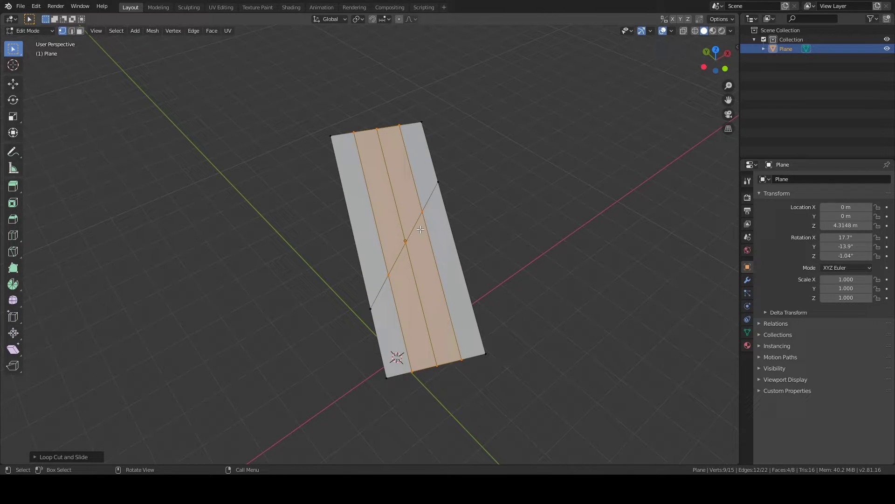
{"action": "left_click", "coordinate": [417, 196], "text": "alt"}
{"action": "key", "text": "2"}
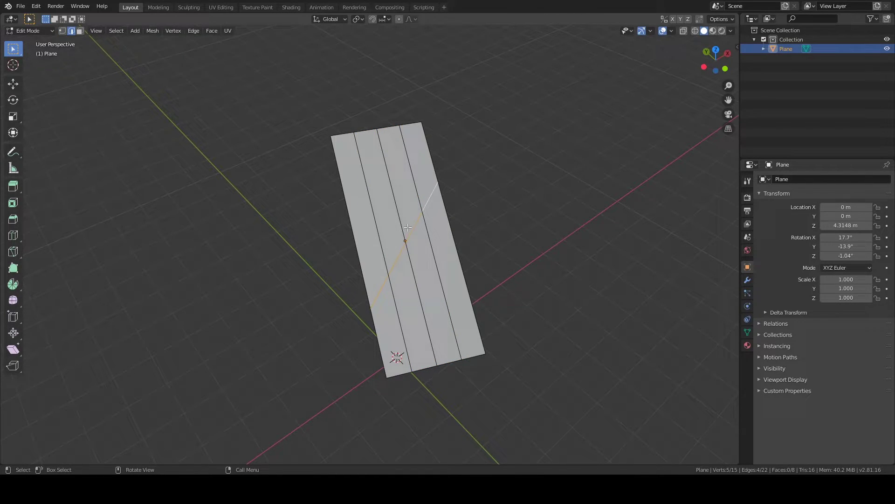
{"action": "middle_click_drag", "start_coordinate": [407, 227], "coordinate": [415, 191]}
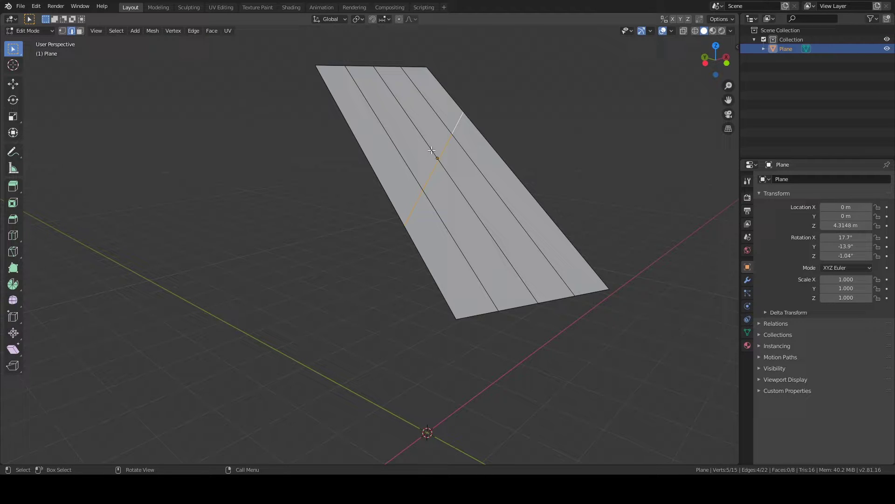
Snap the 3D cursor to the selected diagonal edge with Cursor to Selected.
{"action": "key", "text": "shift+s"}
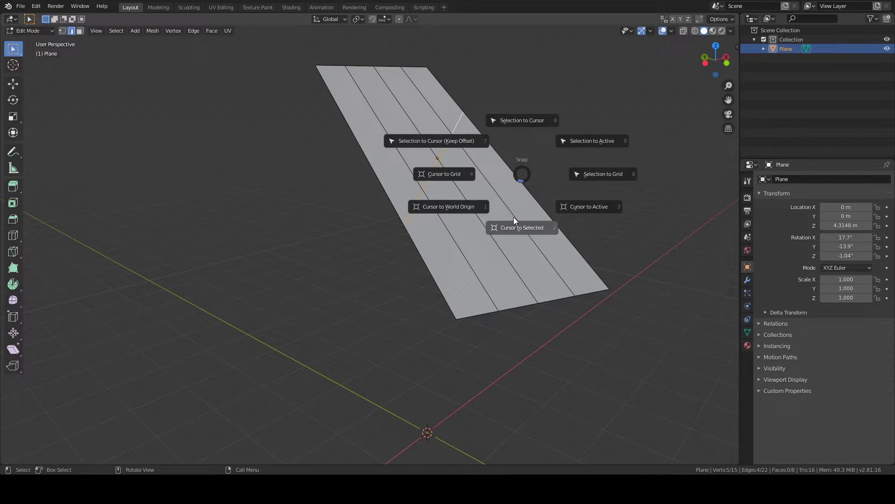
{"action": "left_click", "coordinate": [515, 227]}
{"action": "middle_click_drag", "start_coordinate": [452, 184], "coordinate": [404, 168]}
{"action": "scroll", "coordinate": [404, 168], "scroll_direction": "down", "scroll_amount": 5}
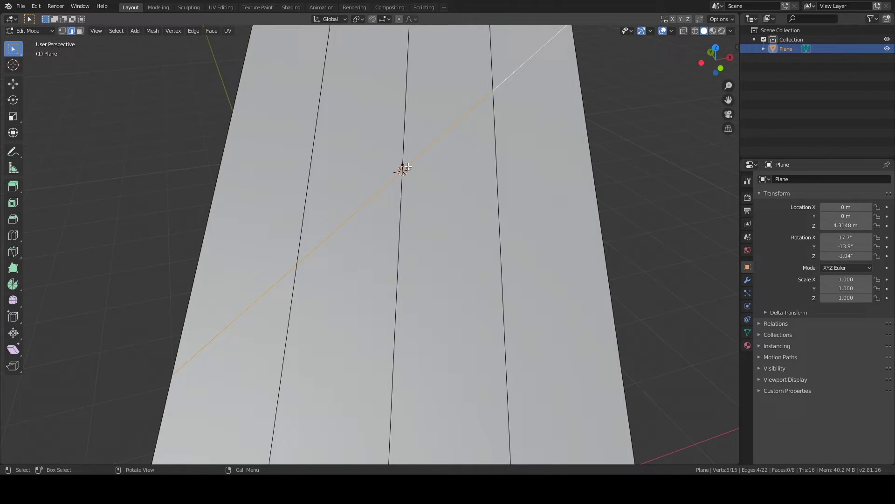
{"action": "scroll", "coordinate": [408, 181], "scroll_direction": "down", "scroll_amount": 1}
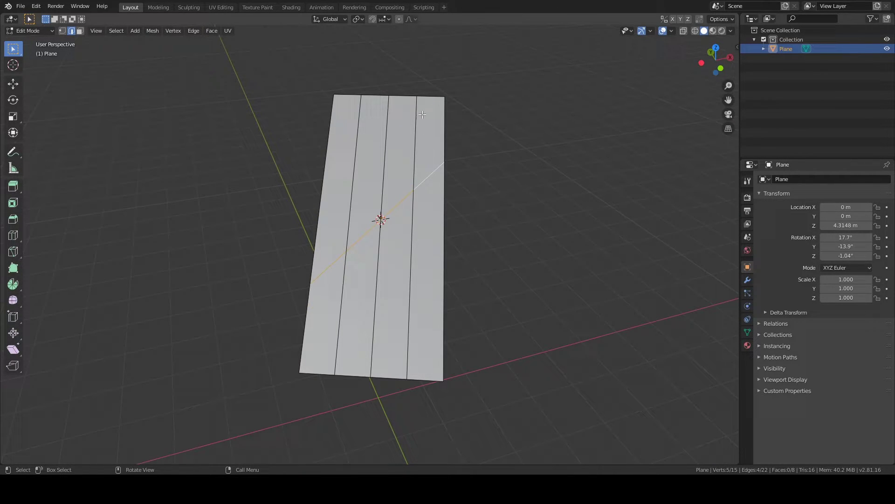
Set snapping to Edge with Align Rotation to Target and switch the snap magnet on.
{"action": "left_click", "coordinate": [381, 20]}
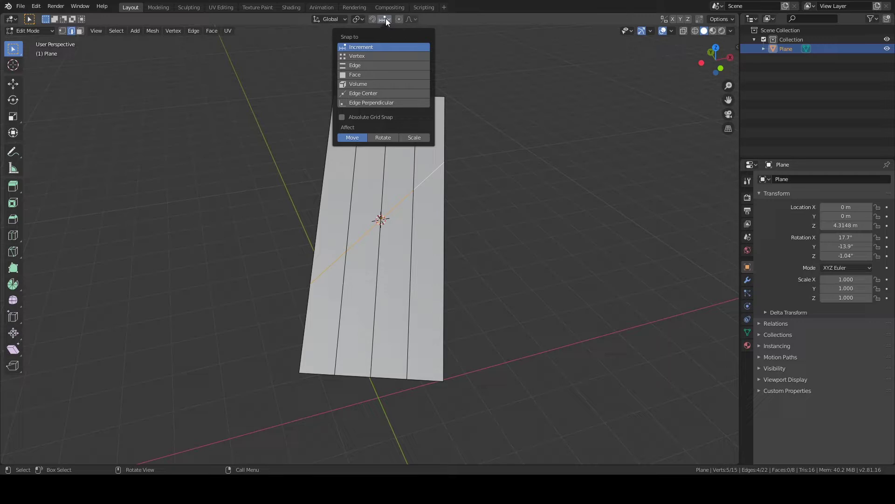
{"action": "left_click", "coordinate": [343, 66]}
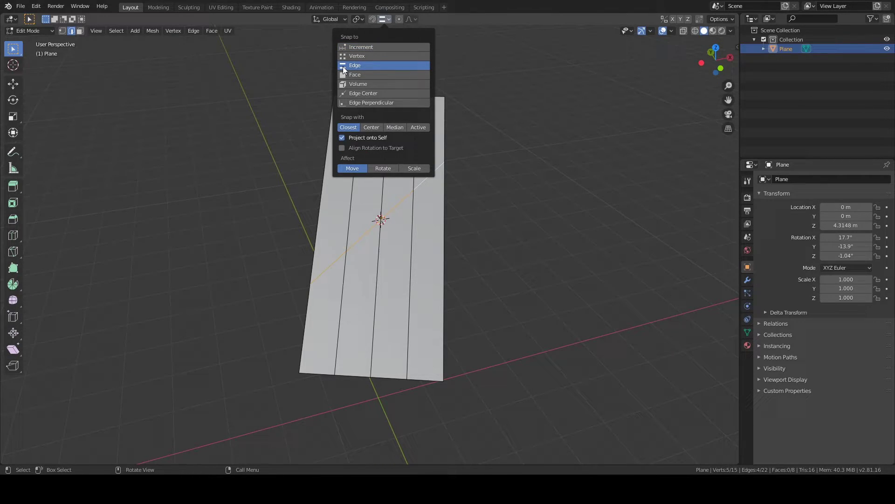
{"action": "left_click", "coordinate": [391, 148]}
{"action": "left_click", "coordinate": [340, 19]}
{"action": "left_click", "coordinate": [357, 19]}
{"action": "left_click", "coordinate": [374, 21]}
{"action": "left_click", "coordinate": [372, 20]}
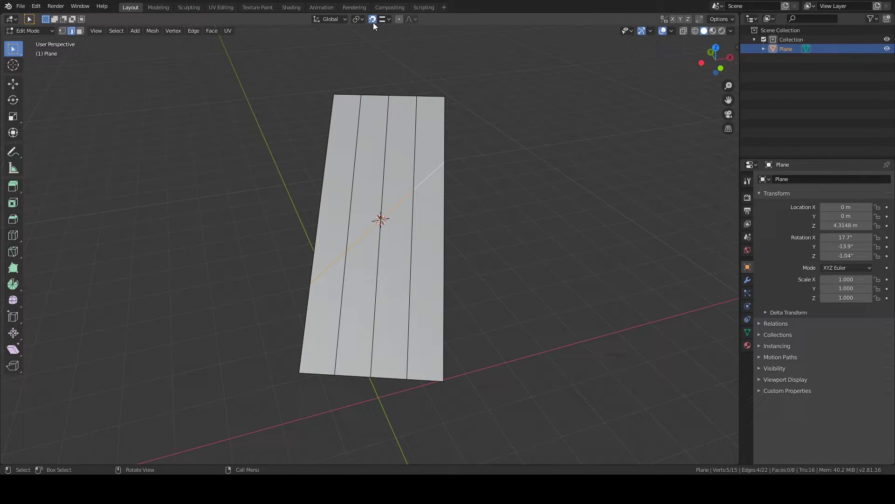
Drag the 3D cursor onto the diagonal edge with the Cursor tool, then snap it to the selection.
{"action": "left_click", "coordinate": [13, 64]}
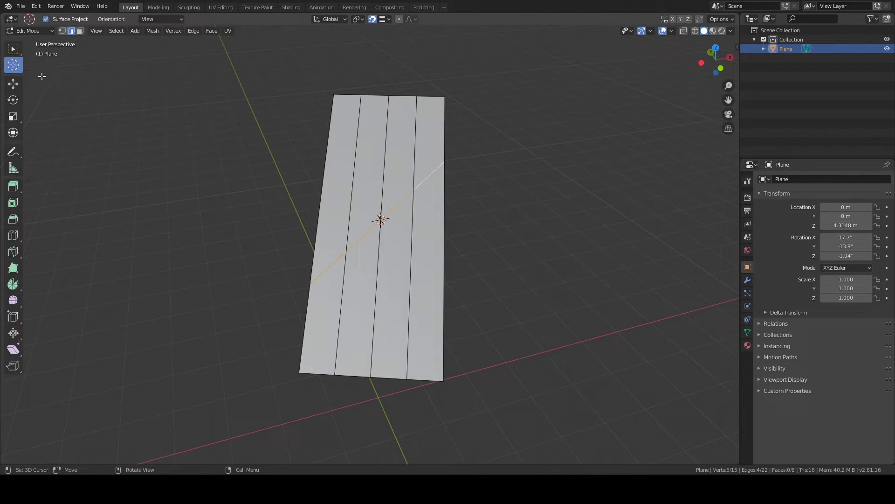
{"action": "mouse_move", "coordinate": [355, 235]}
{"action": "left_mouse_down"}
{"action": "mouse_move", "coordinate": [384, 204]}
{"action": "mouse_move", "coordinate": [387, 134]}
{"action": "mouse_move", "coordinate": [372, 278]}
{"action": "mouse_move", "coordinate": [343, 279]}
{"action": "mouse_move", "coordinate": [350, 194]}
{"action": "mouse_move", "coordinate": [352, 236]}
{"action": "mouse_move", "coordinate": [404, 198]}
{"action": "mouse_move", "coordinate": [366, 236]}
{"action": "mouse_move", "coordinate": [370, 229]}
{"action": "left_mouse_up"}
{"action": "middle_click_drag", "start_coordinate": [381, 154], "coordinate": [411, 162]}
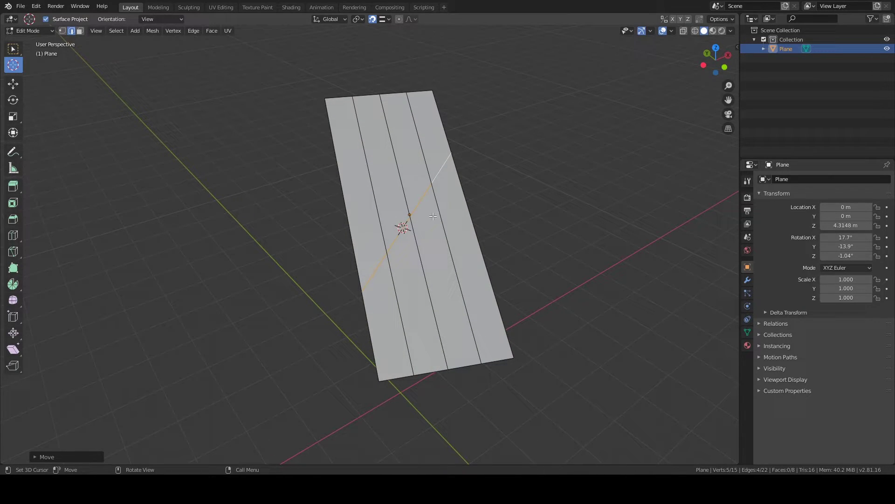
{"action": "key", "text": "shift+s"}
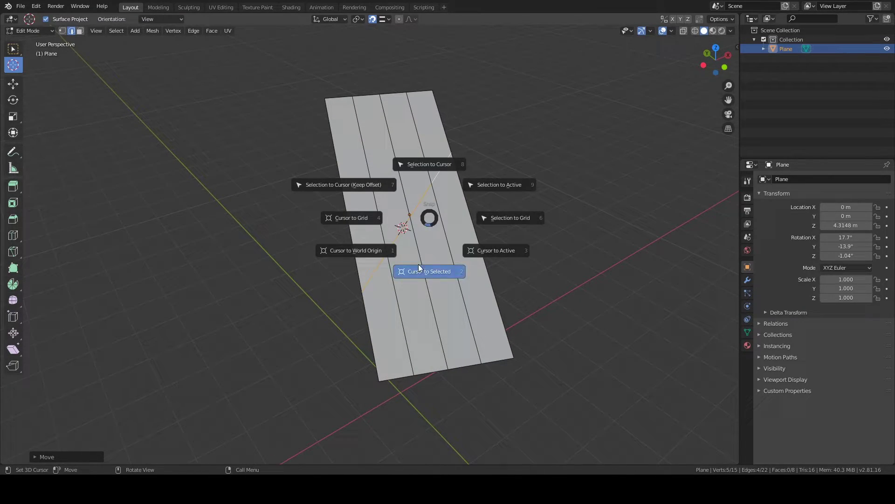
{"action": "left_click", "coordinate": [418, 264]}
{"action": "scroll", "coordinate": [430, 250], "scroll_direction": "up", "scroll_amount": 6}
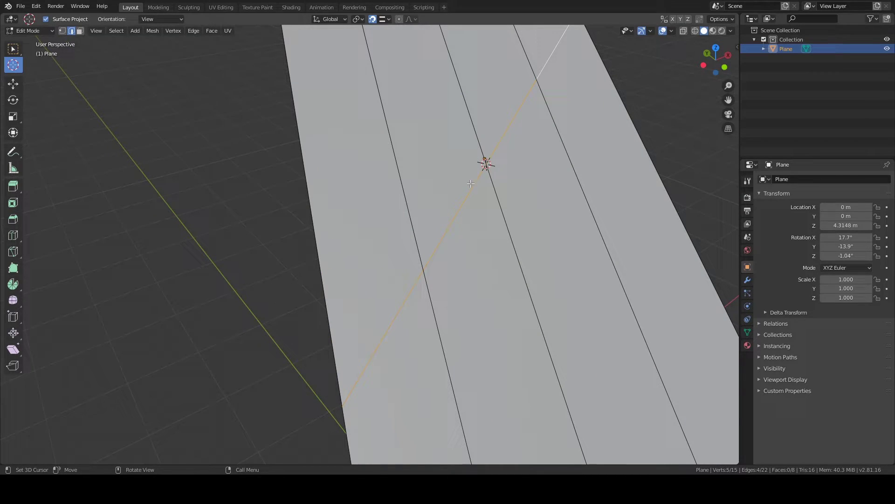
{"action": "scroll", "coordinate": [479, 186], "scroll_direction": "down", "scroll_amount": 5}
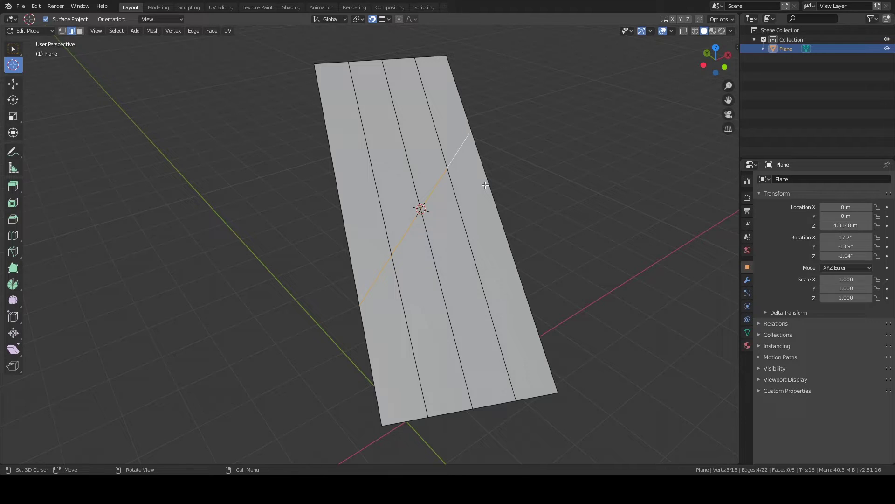
{"action": "middle_click_drag", "start_coordinate": [496, 173], "coordinate": [482, 196]}
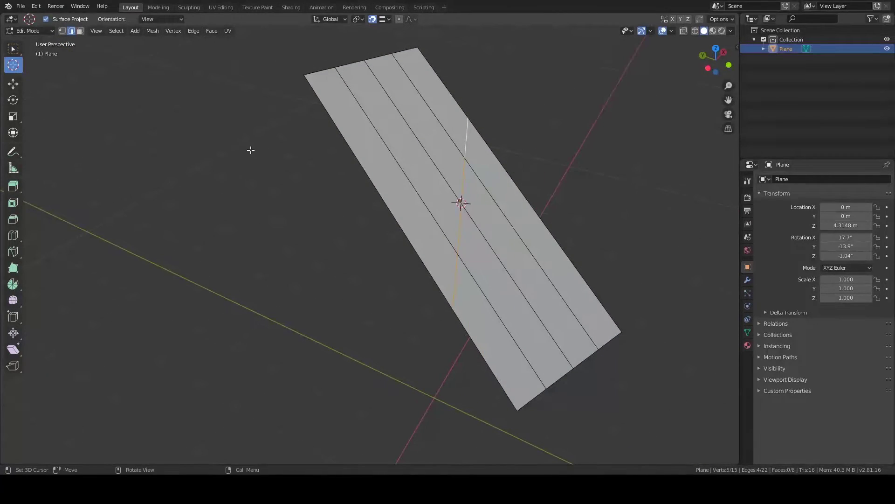
In face mode, select the top face and path-extend to the left strip beside the diagonal.
{"action": "left_click", "coordinate": [18, 99]}
{"action": "left_click", "coordinate": [8, 53]}
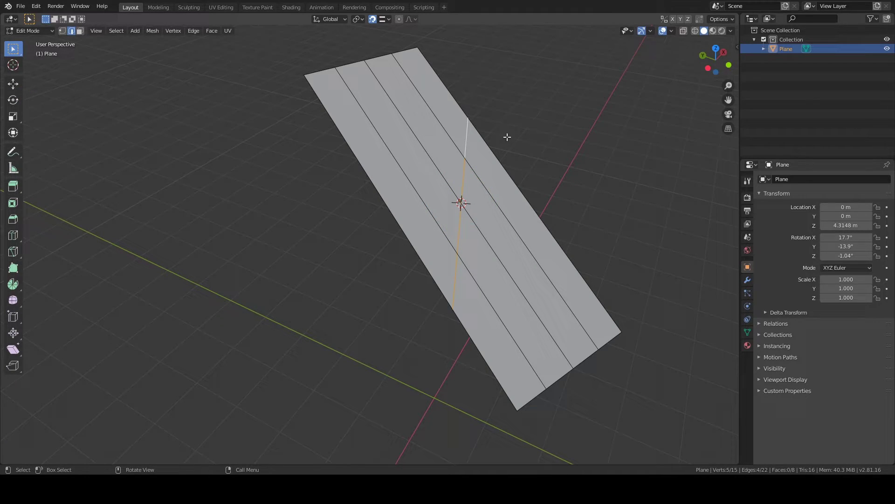
{"action": "key", "text": "3"}
{"action": "left_click", "coordinate": [438, 110]}
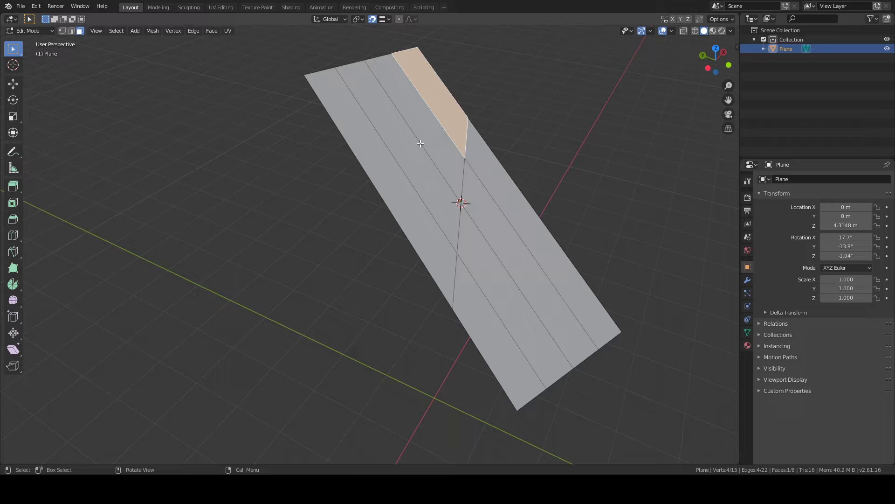
{"action": "left_click", "coordinate": [397, 186], "text": "ctrl"}
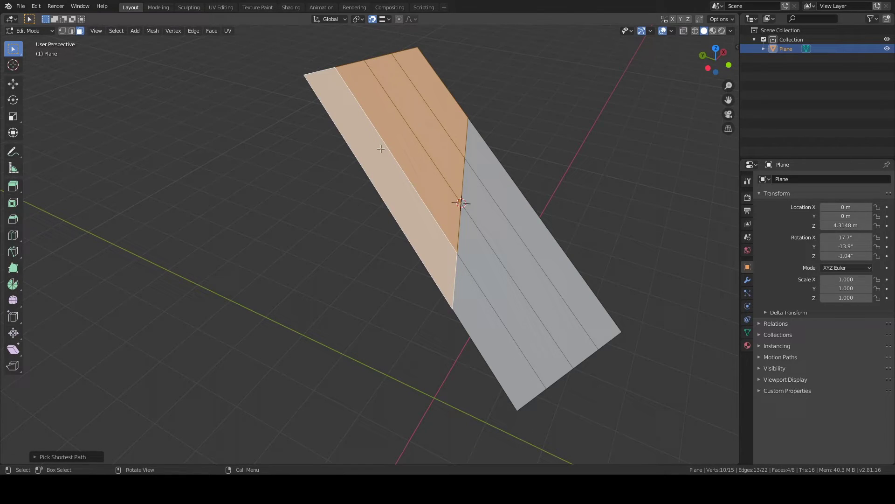
{"action": "left_click", "coordinate": [18, 101]}
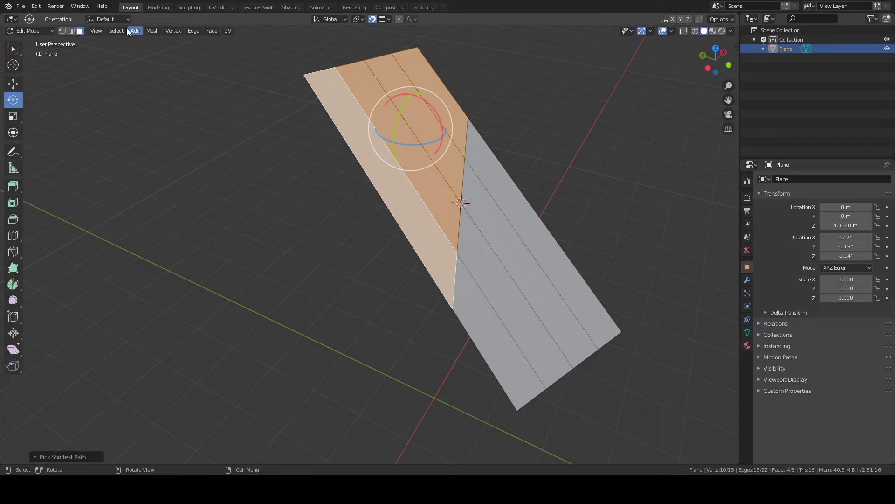
Set the gizmo and transform orientations to Cursor and the pivot point to 3D Cursor.
{"action": "left_click", "coordinate": [101, 19]}
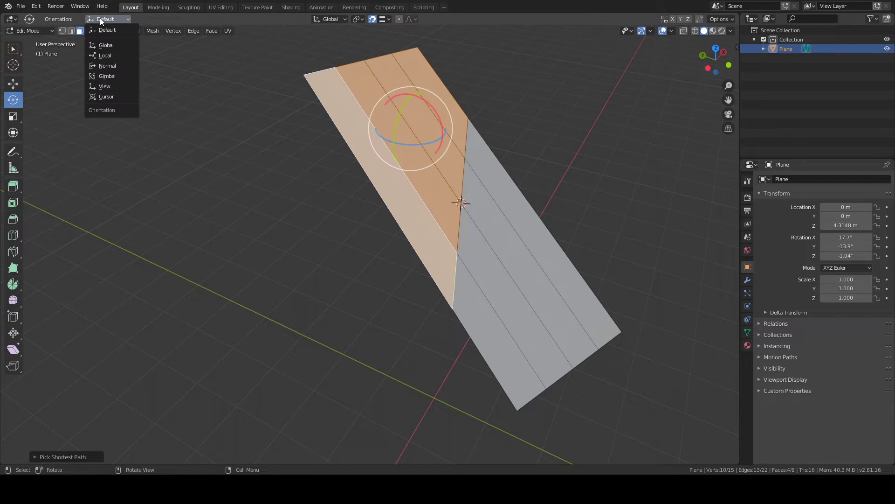
{"action": "left_click", "coordinate": [101, 96]}
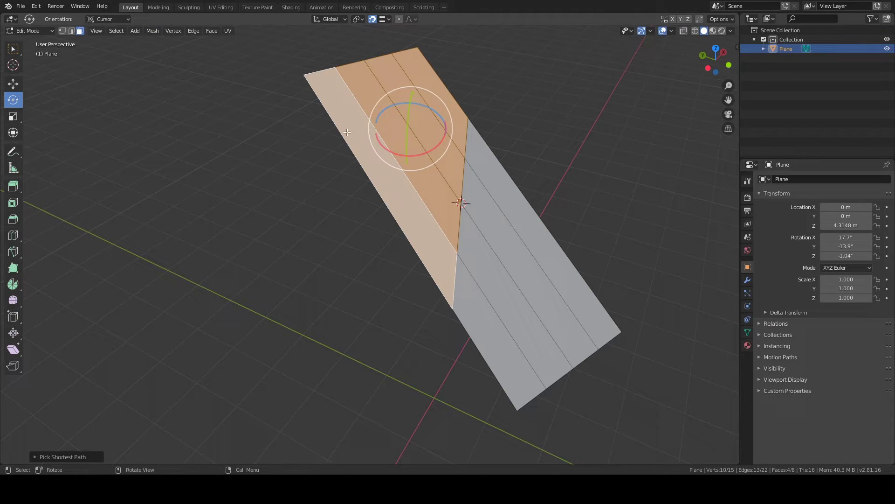
{"action": "middle_click_drag", "start_coordinate": [436, 132], "coordinate": [329, 279]}
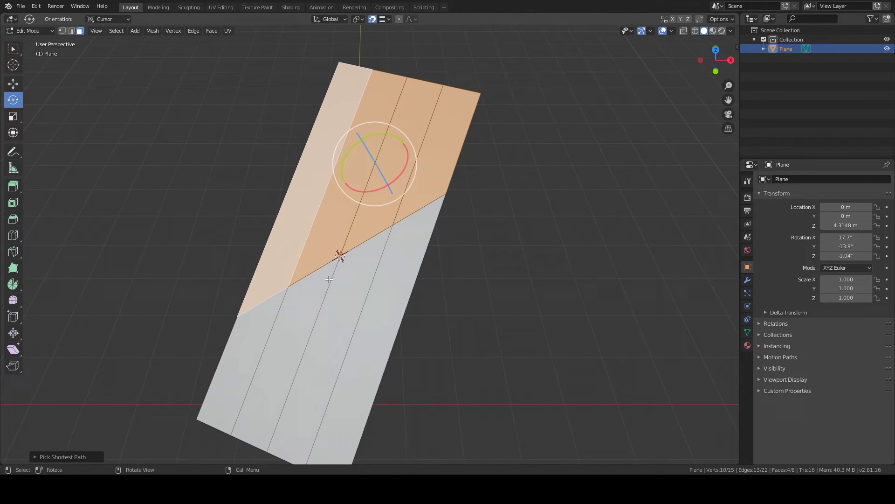
{"action": "middle_click_drag", "start_coordinate": [332, 197], "coordinate": [341, 140]}
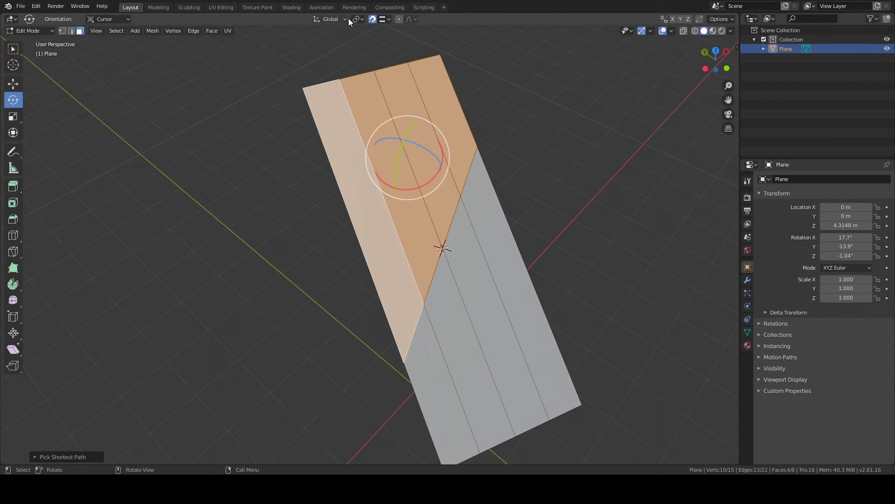
{"action": "left_click", "coordinate": [334, 18]}
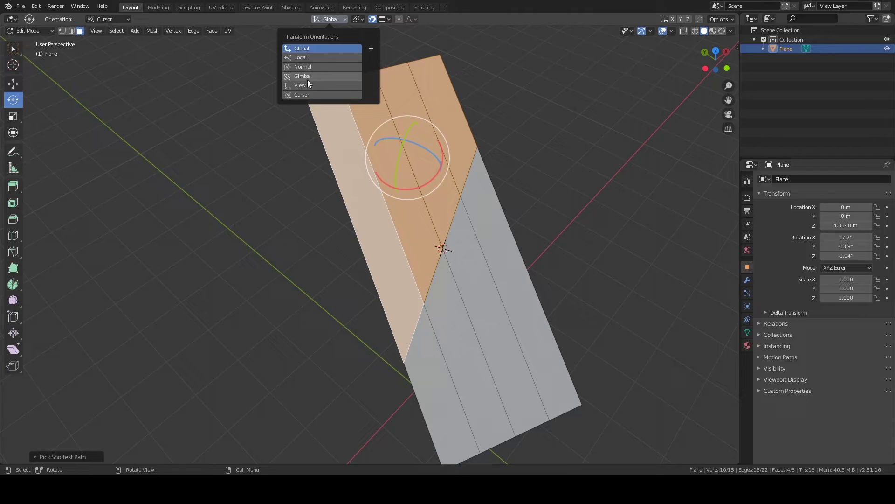
{"action": "left_click", "coordinate": [302, 94]}
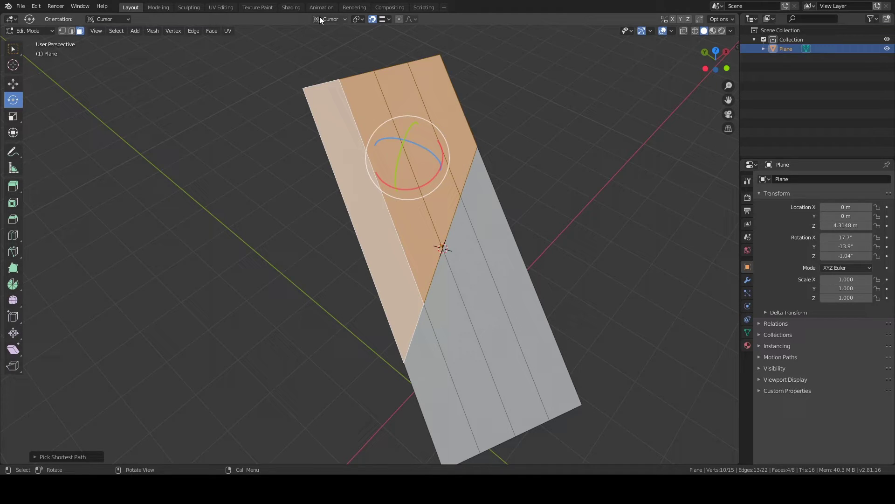
{"action": "left_click", "coordinate": [358, 19]}
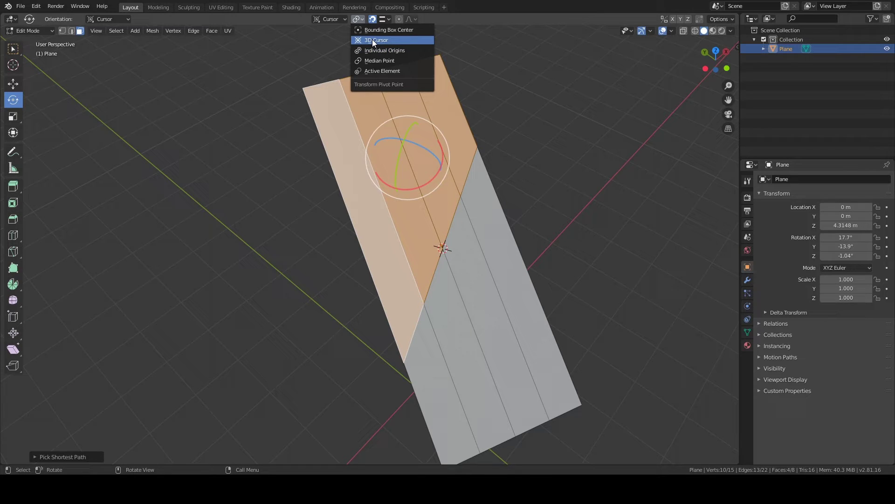
{"action": "left_click", "coordinate": [373, 40]}
Rotate the selected faces about the cursor's Z axis, folding them up along the diagonal.
{"action": "scroll", "coordinate": [462, 257], "scroll_direction": "up", "scroll_amount": 1}
{"action": "middle_click_drag", "start_coordinate": [462, 256], "coordinate": [474, 198]}
{"action": "mouse_move", "coordinate": [491, 182]}
{"action": "left_mouse_down"}
{"action": "mouse_move", "coordinate": [458, 178]}
{"action": "mouse_move", "coordinate": [522, 194]}
{"action": "mouse_move", "coordinate": [510, 238]}
{"action": "mouse_move", "coordinate": [471, 242]}
{"action": "mouse_move", "coordinate": [516, 184]}
{"action": "mouse_move", "coordinate": [448, 168]}
{"action": "mouse_move", "coordinate": [459, 174]}
{"action": "mouse_move", "coordinate": [453, 184]}
{"action": "mouse_move", "coordinate": [457, 172]}
{"action": "mouse_move", "coordinate": [454, 182]}
{"action": "mouse_move", "coordinate": [499, 179]}
{"action": "left_mouse_up"}
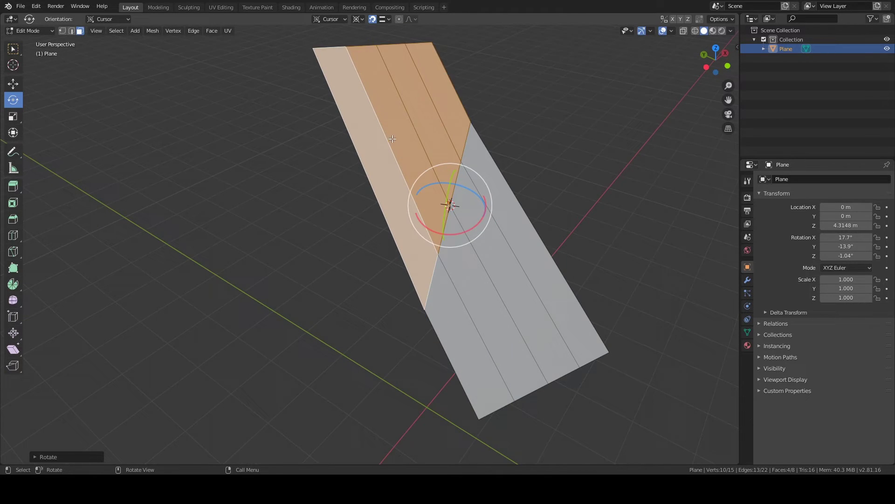
{"action": "middle_click_drag", "start_coordinate": [392, 138], "coordinate": [520, 169]}
{"action": "key", "text": "r"}
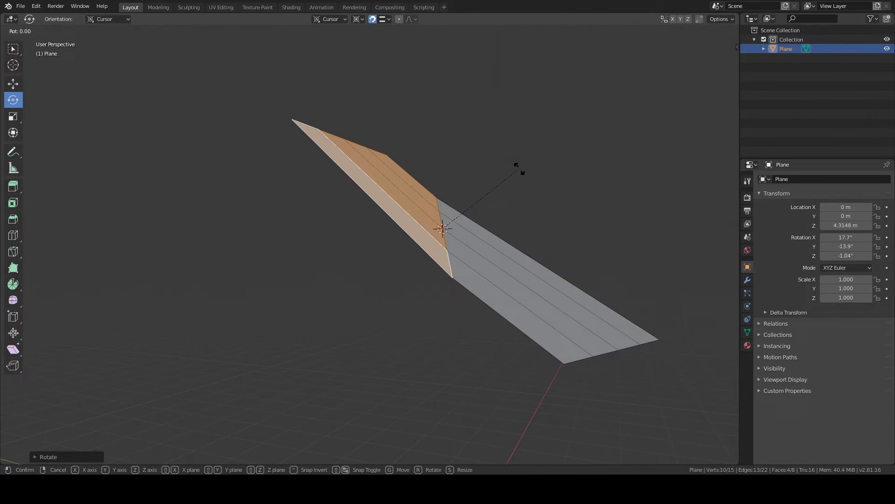
{"action": "key", "text": "z"}
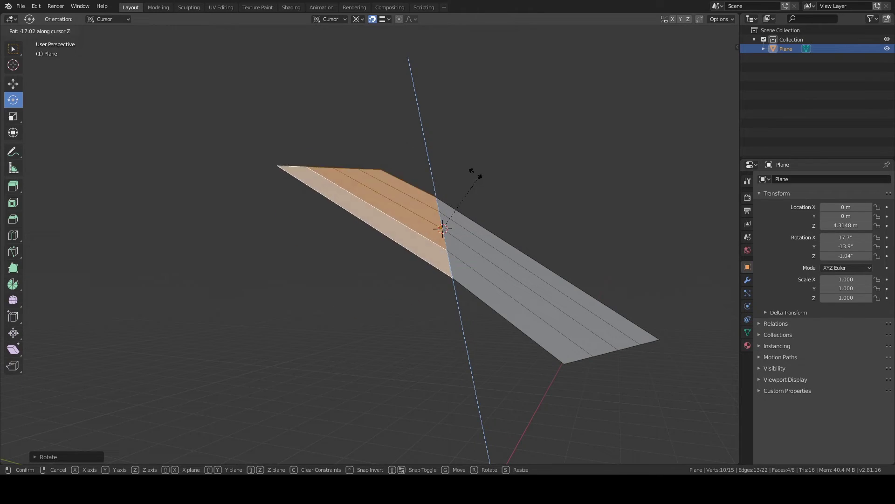
{"action": "left_click", "coordinate": [406, 162]}
Try a Z rotation with Global orientation, then cancel it, keeping the existing ridge.
{"action": "left_click", "coordinate": [317, 19]}
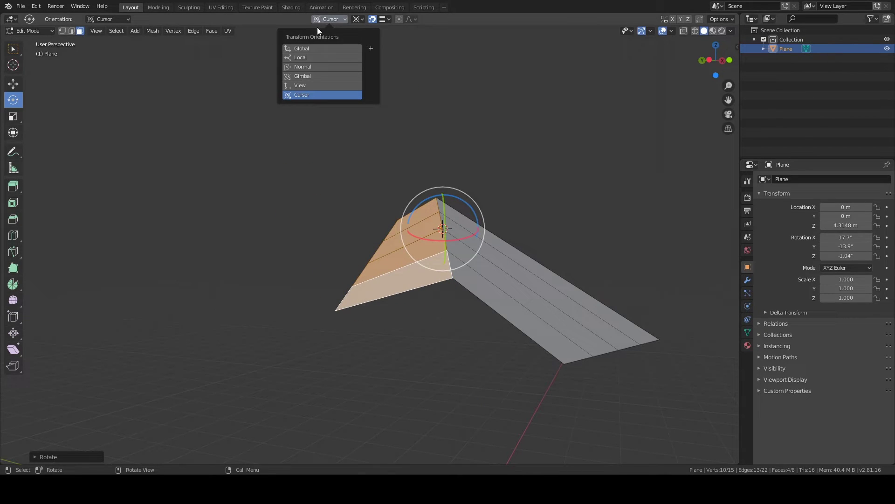
{"action": "left_click", "coordinate": [298, 49]}
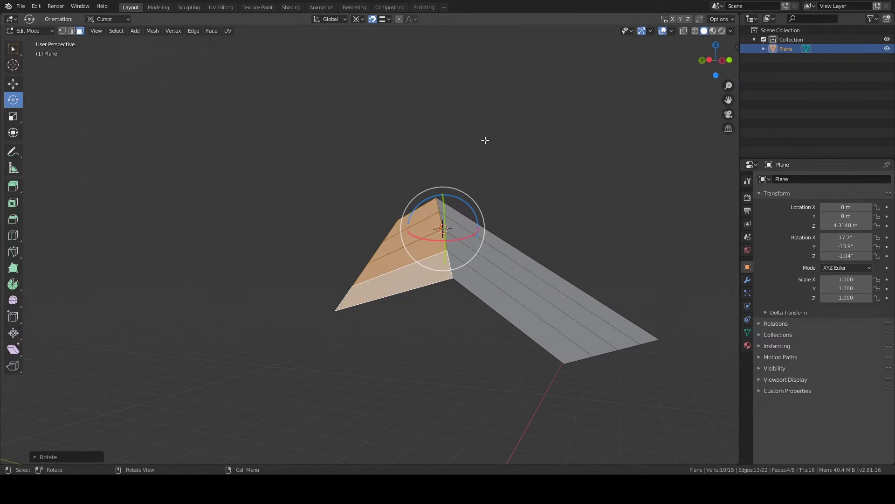
{"action": "key", "text": "r"}
{"action": "key", "text": "z"}
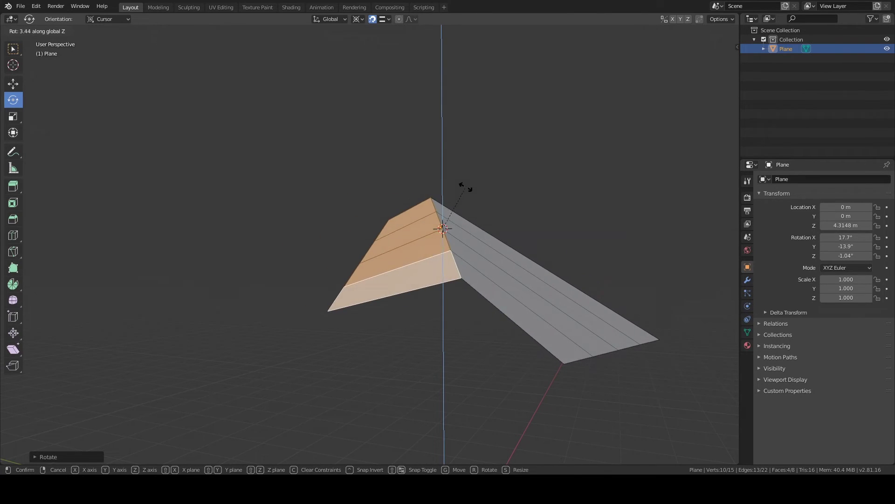
{"action": "key", "text": "z"}
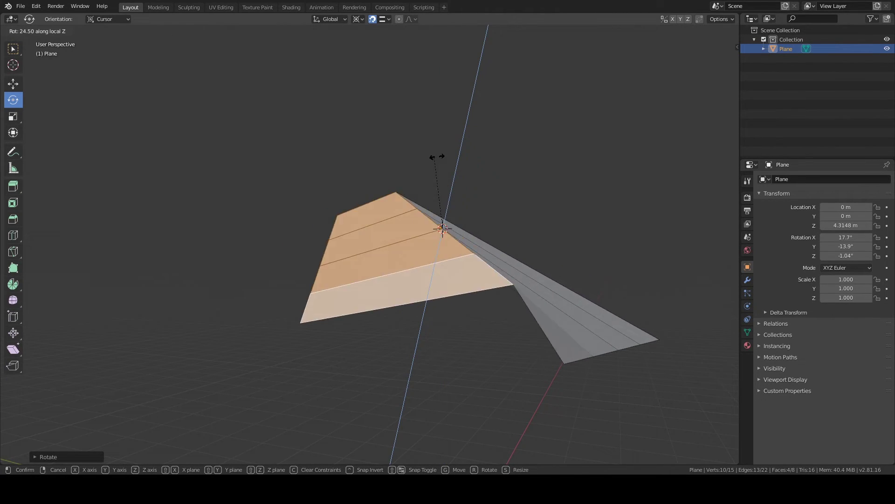
{"action": "left_click", "coordinate": [456, 166]}
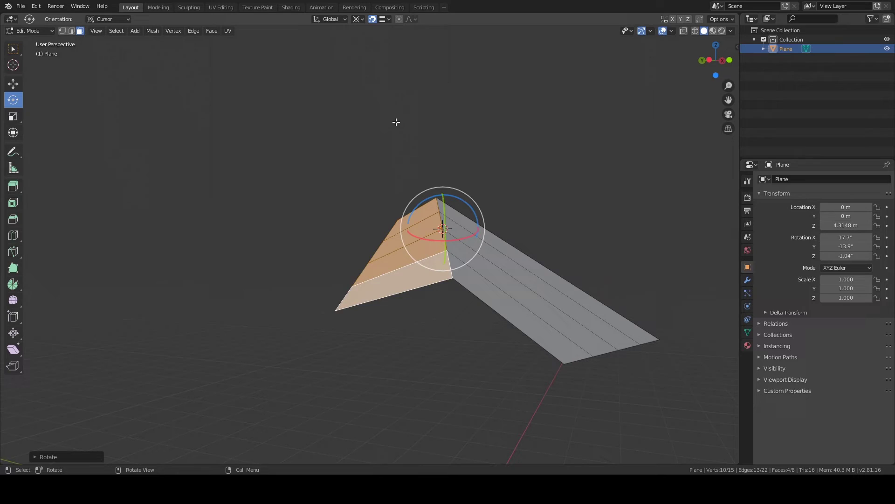
Switch orientation back to Cursor and rotate the faces about the cursor's Z axis again.
{"action": "left_click", "coordinate": [328, 22]}
{"action": "left_click", "coordinate": [295, 94]}
{"action": "key", "text": "r"}
{"action": "key", "text": "z"}
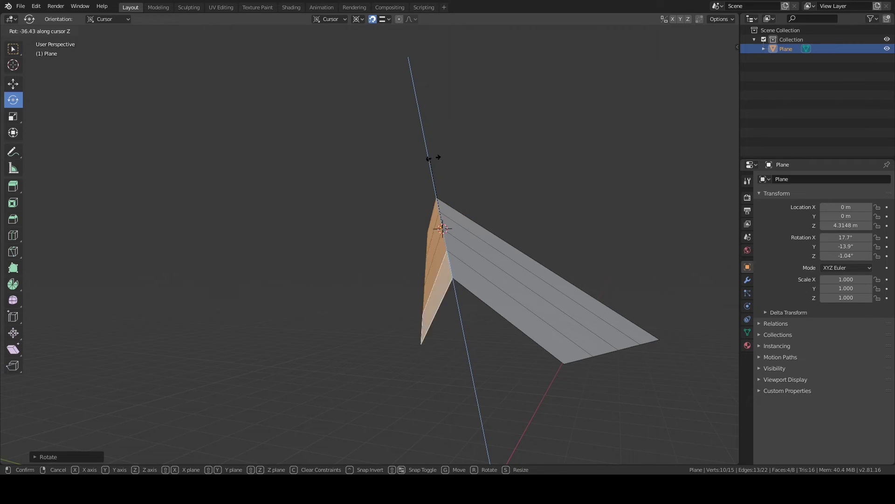
Confirm the new fold angle and add an edge loop across the plane's strips.
{"action": "left_click", "coordinate": [458, 169]}
{"action": "middle_click_drag", "start_coordinate": [458, 170], "coordinate": [411, 217]}
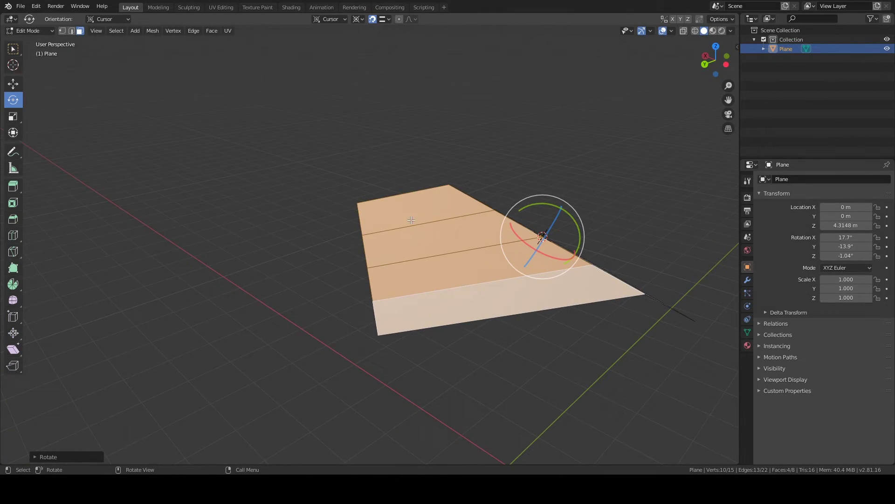
{"action": "key", "text": "2"}
{"action": "left_click", "coordinate": [413, 201], "text": "alt"}
{"action": "left_click", "coordinate": [413, 200]}
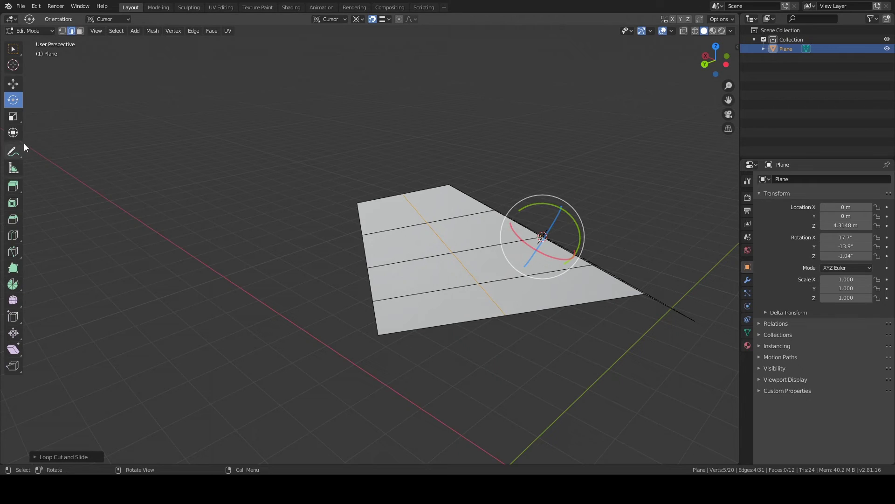
Place the 3D cursor on the plane and snap it to the selected new edge loop.
{"action": "left_click", "coordinate": [13, 65]}
{"action": "mouse_move", "coordinate": [433, 252]}
{"action": "left_mouse_down"}
{"action": "mouse_move", "coordinate": [440, 234]}
{"action": "mouse_move", "coordinate": [443, 241]}
{"action": "left_mouse_up"}
{"action": "key", "text": "shift+s"}
{"action": "left_click", "coordinate": [518, 297]}
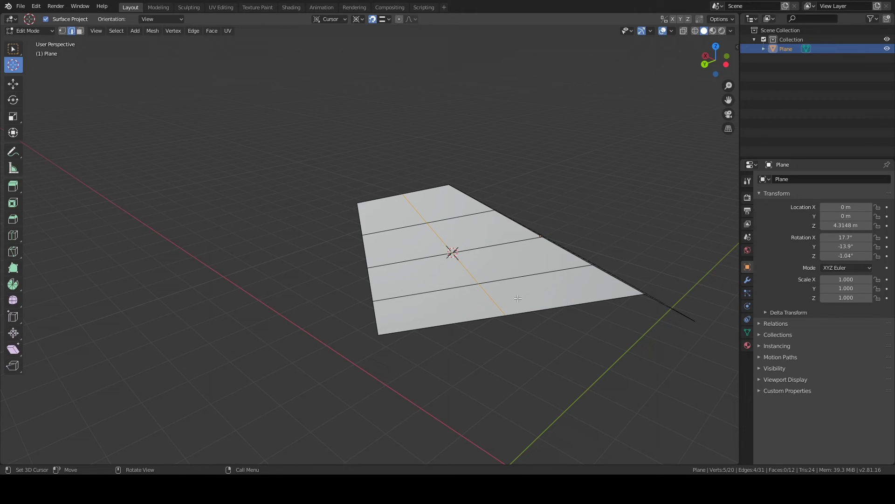
{"action": "left_click", "coordinate": [13, 48]}
In face mode, select the left column of faces and rotate it about the cursor's Z axis to fold it.
{"action": "key", "text": "3"}
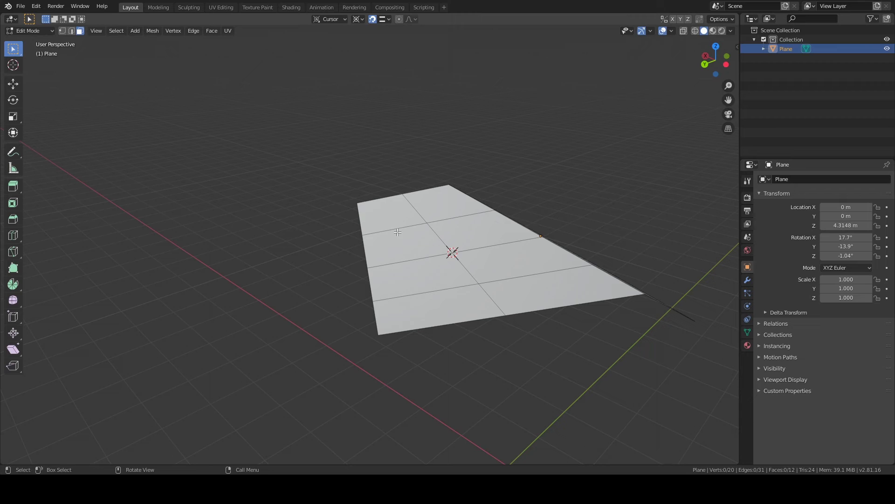
{"action": "left_click", "coordinate": [384, 222]}
{"action": "left_click", "coordinate": [410, 306], "text": "ctrl"}
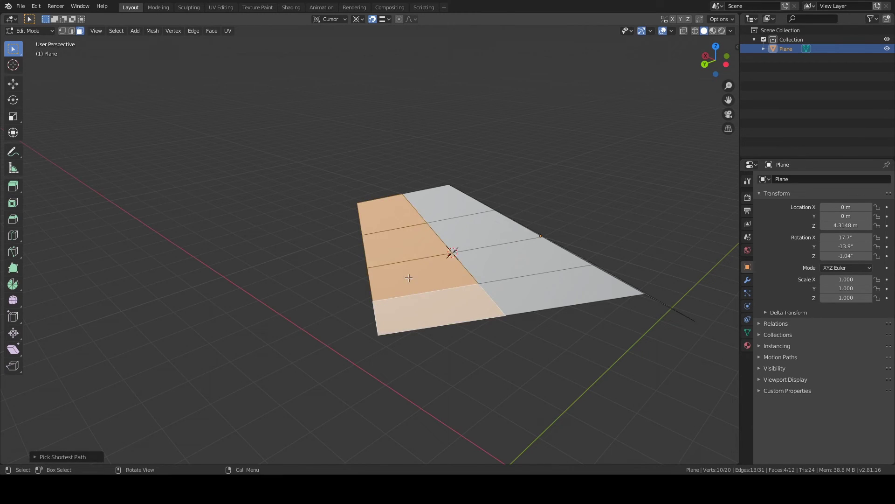
{"action": "middle_click_drag", "start_coordinate": [411, 282], "coordinate": [378, 264]}
{"action": "key", "text": "r"}
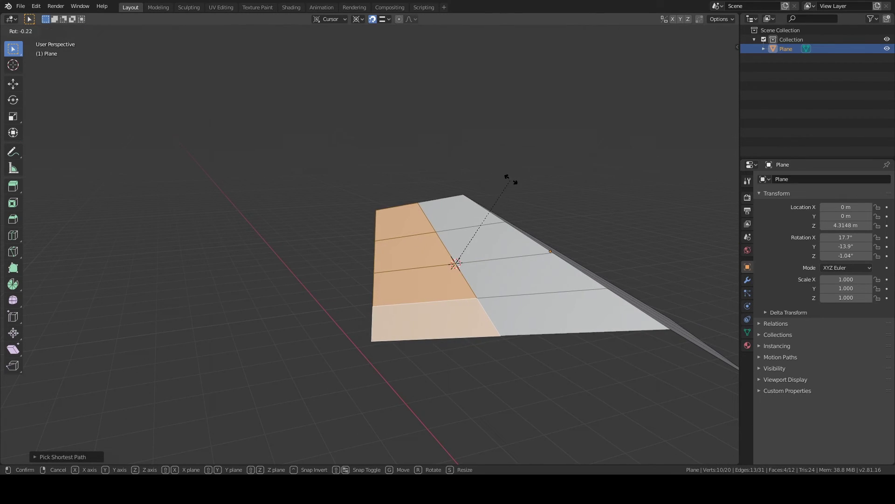
{"action": "key", "text": "z"}
{"action": "left_click", "coordinate": [412, 219]}
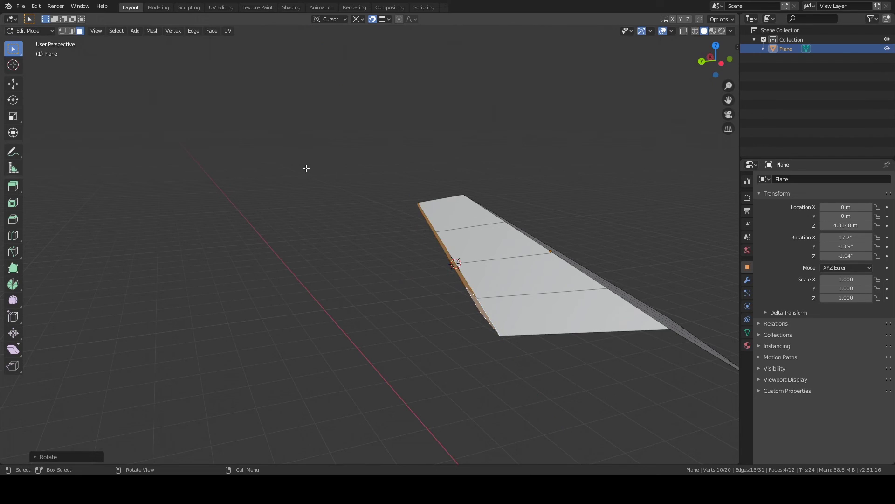
{"action": "middle_click_drag", "start_coordinate": [305, 167], "coordinate": [392, 88]}
Back in Object Mode, add a level 3 Subdivision Surface to the plane.
{"action": "key", "text": "Tab"}
{"action": "middle_click_drag", "start_coordinate": [334, 168], "coordinate": [168, 178]}
{"action": "key", "text": "ctrl+3"}
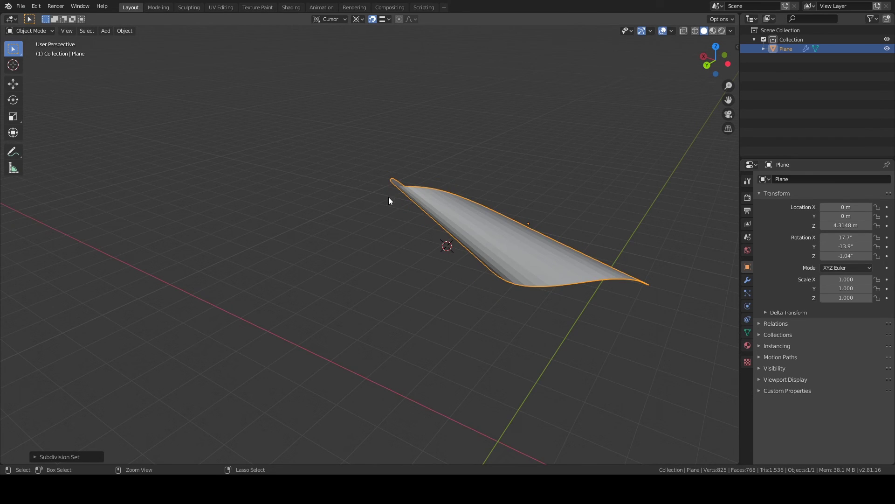
Apply Shade Smooth to the subdivided plane.
{"action": "right_click", "coordinate": [491, 232]}
{"action": "left_click", "coordinate": [505, 236]}
{"action": "middle_click_drag", "start_coordinate": [505, 236], "coordinate": [390, 268]}
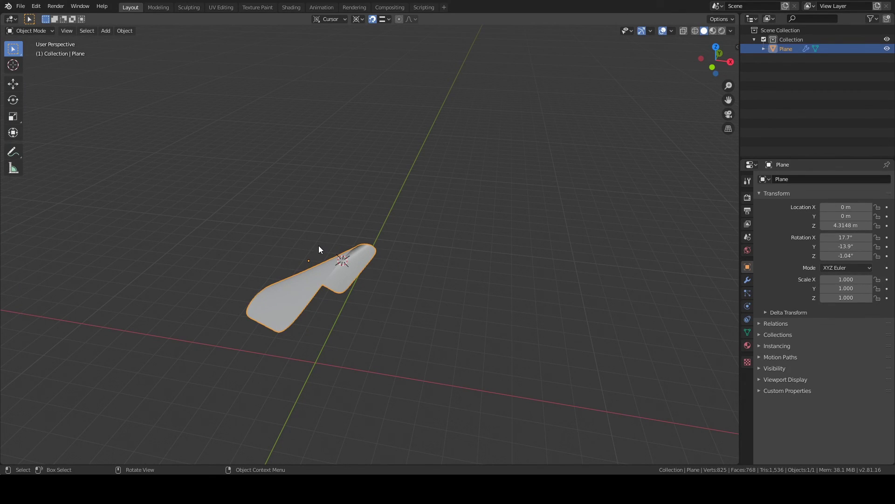